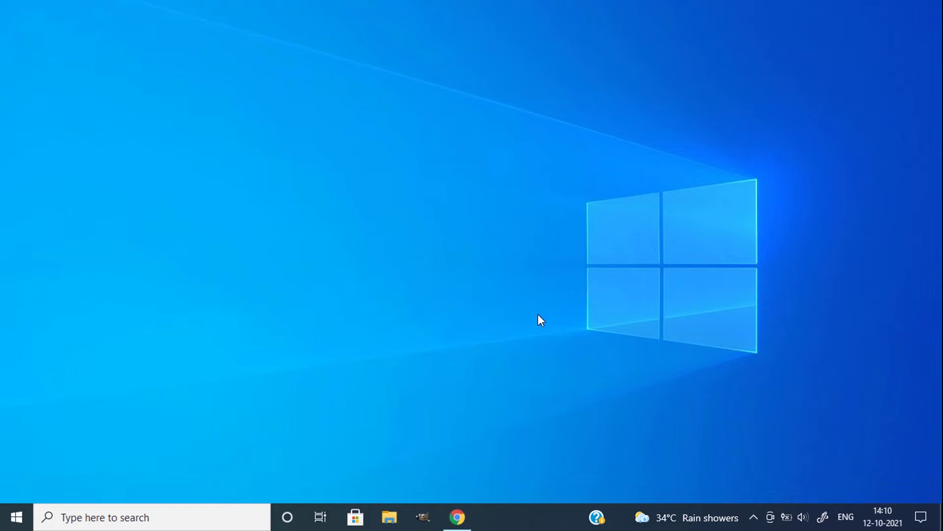
Download the VirtualBox 6.1.26 Windows hosts installer from the VirtualBox Downloads page in Chrome
{"action": "left_click", "coordinate": [458, 517]}
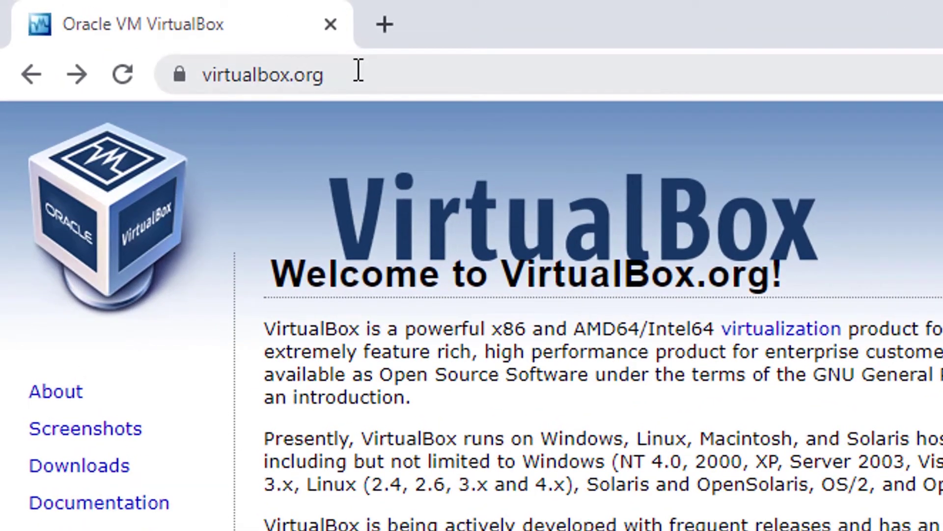
{"action": "left_click_drag", "start_coordinate": [157, 36], "coordinate": [100, 37]}
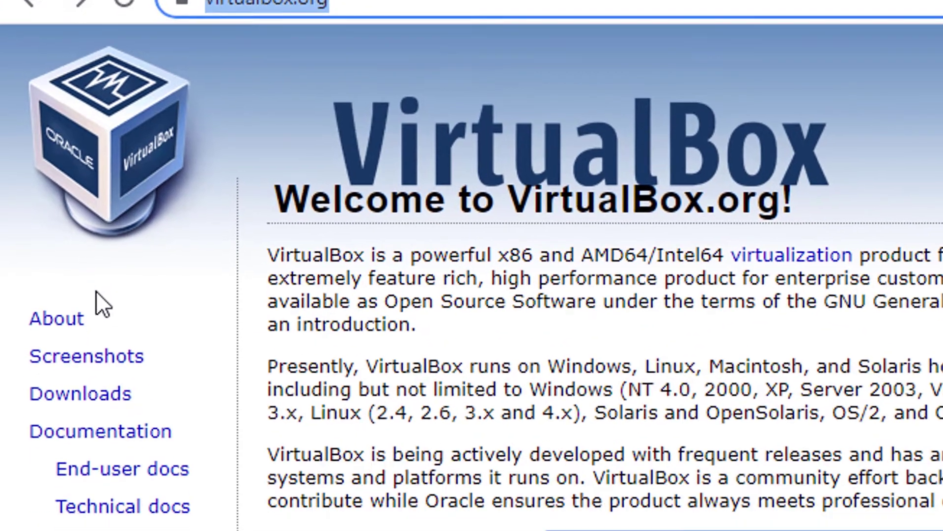
{"action": "left_click", "coordinate": [79, 465]}
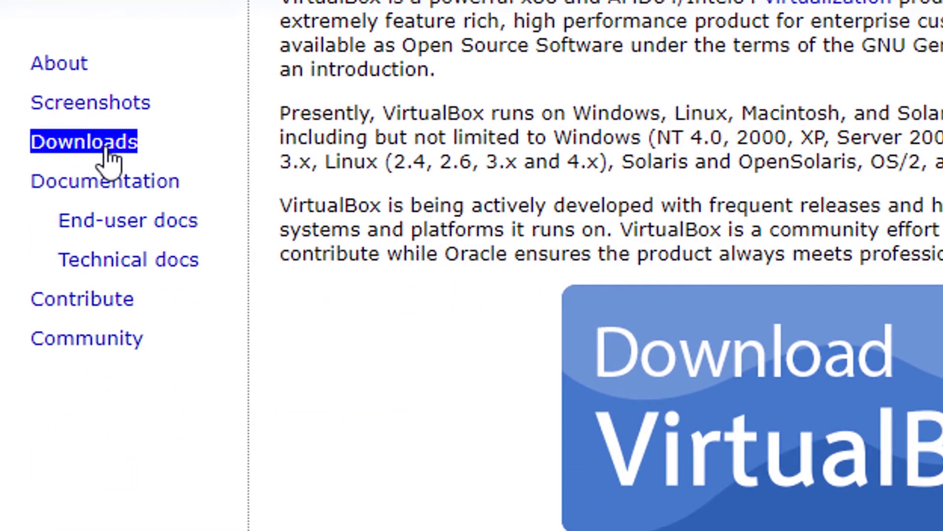
{"action": "left_click", "coordinate": [83, 143]}
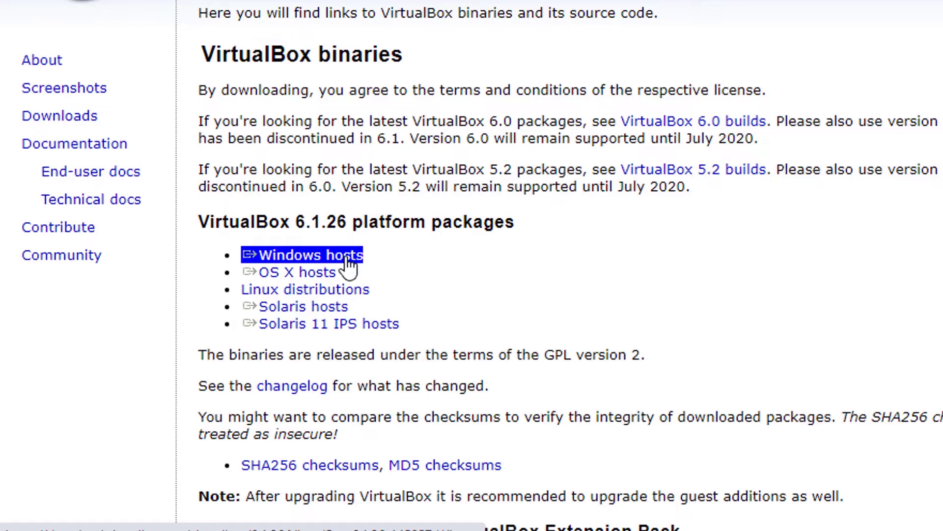
{"action": "left_click", "coordinate": [347, 259]}
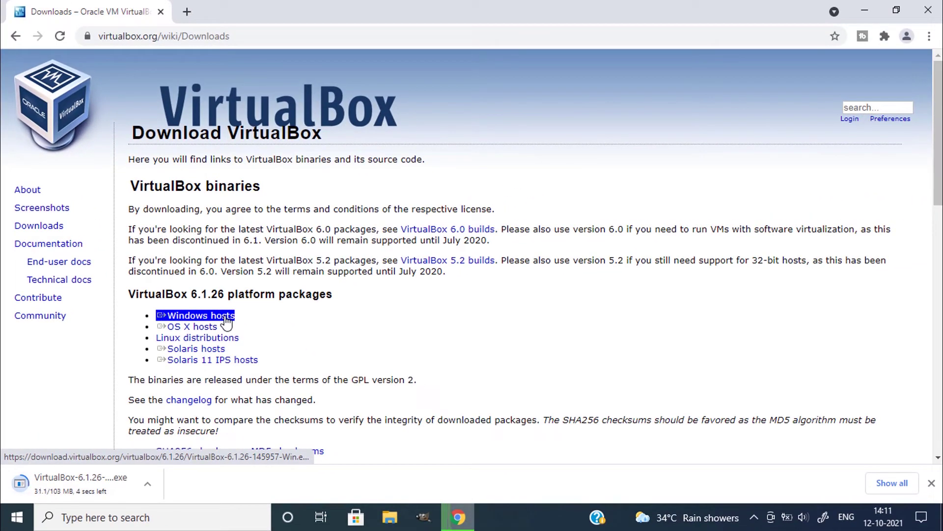
{"action": "left_click", "coordinate": [151, 314]}
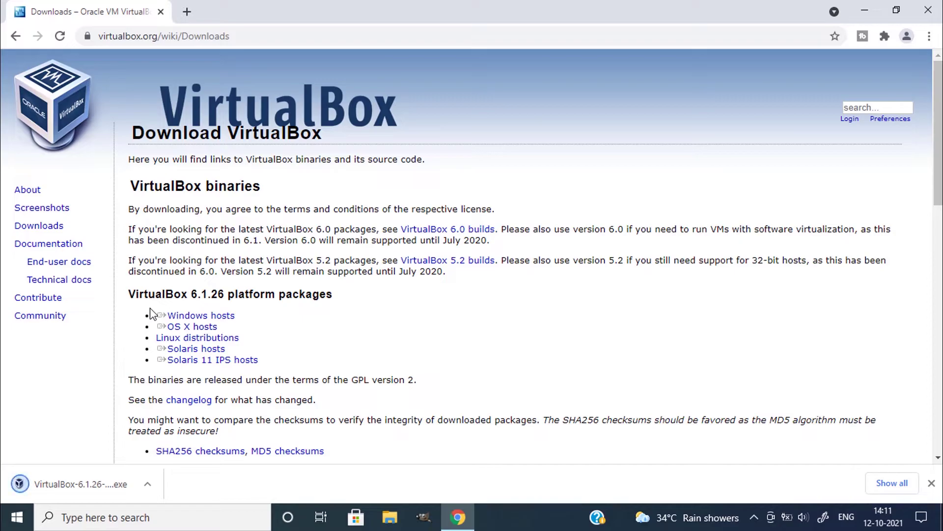
Run the VirtualBox 6.1.26 installer with default features, accepting the network reset and USB driver
{"action": "left_click", "coordinate": [82, 484]}
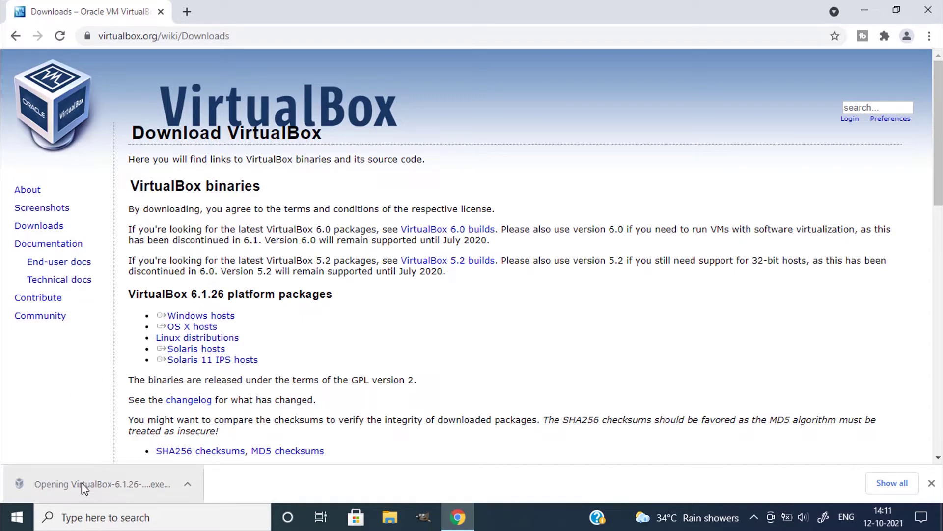
{"action": "left_click", "coordinate": [864, 11]}
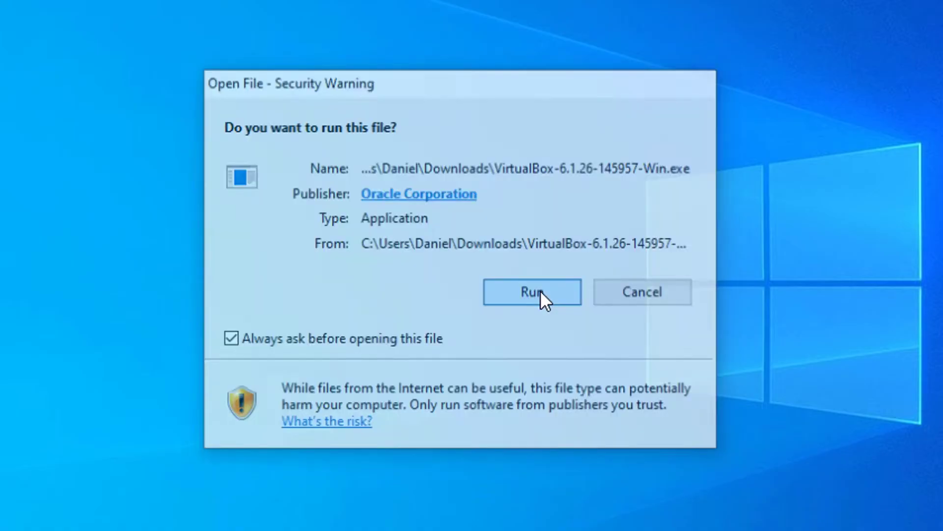
{"action": "left_click", "coordinate": [540, 292]}
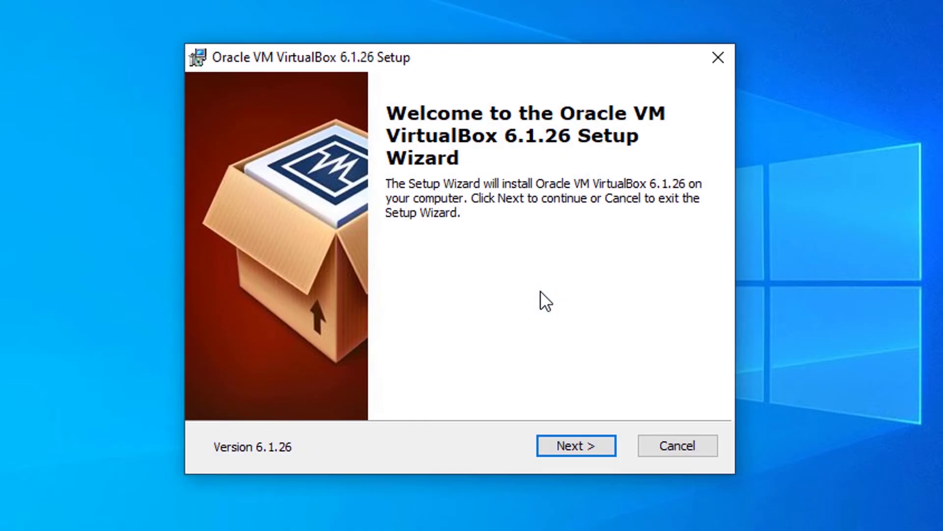
{"action": "left_click", "coordinate": [587, 443]}
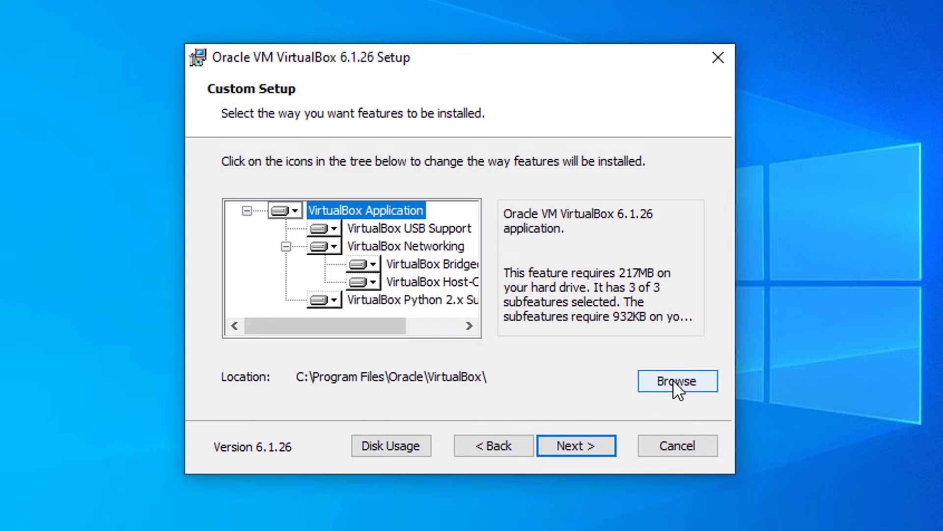
{"action": "left_click", "coordinate": [579, 445]}
{"action": "left_click", "coordinate": [579, 446]}
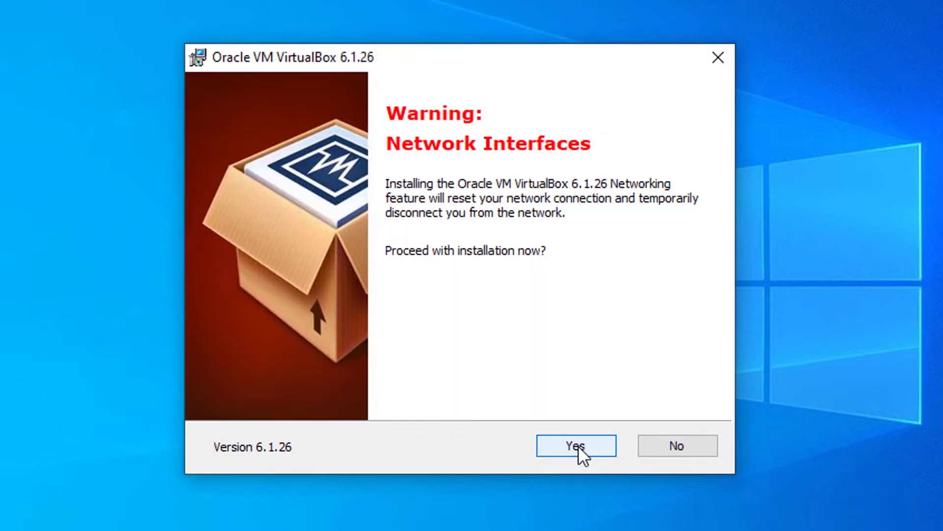
{"action": "left_click", "coordinate": [579, 445]}
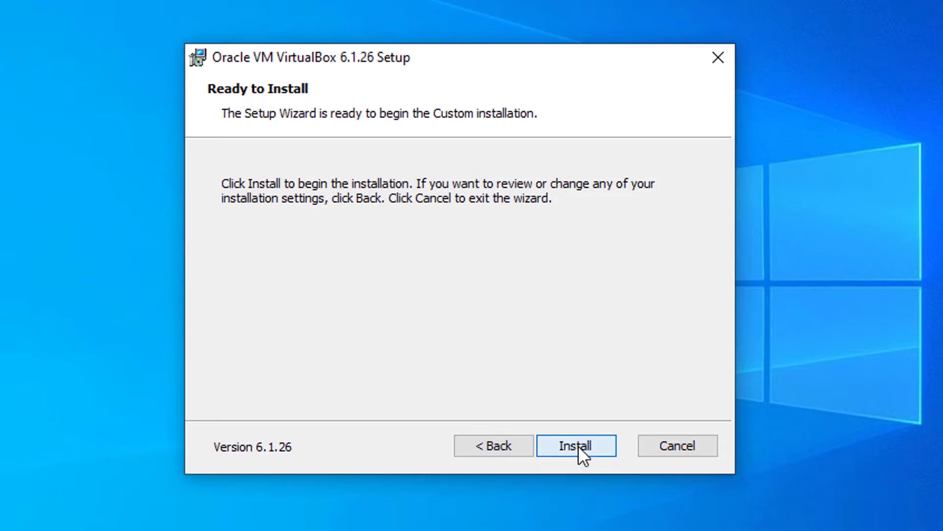
{"action": "left_click", "coordinate": [579, 446]}
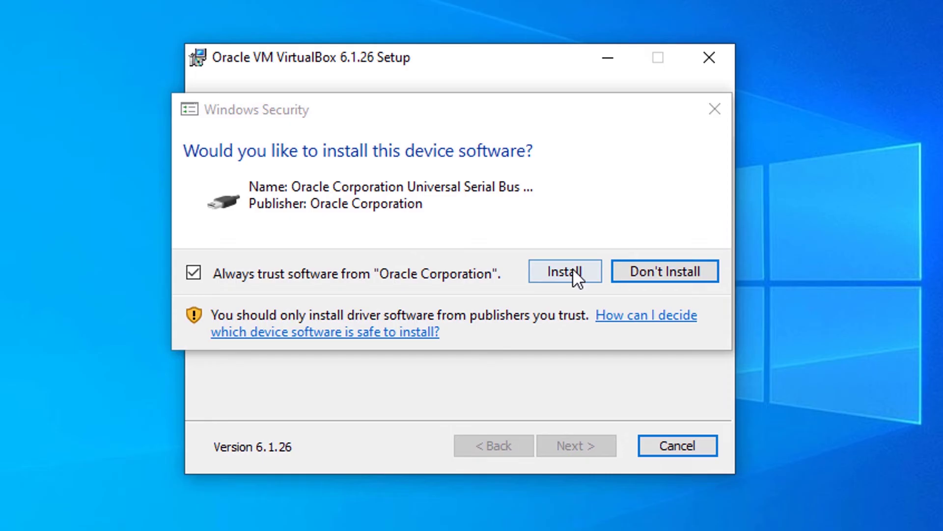
{"action": "left_click", "coordinate": [573, 268]}
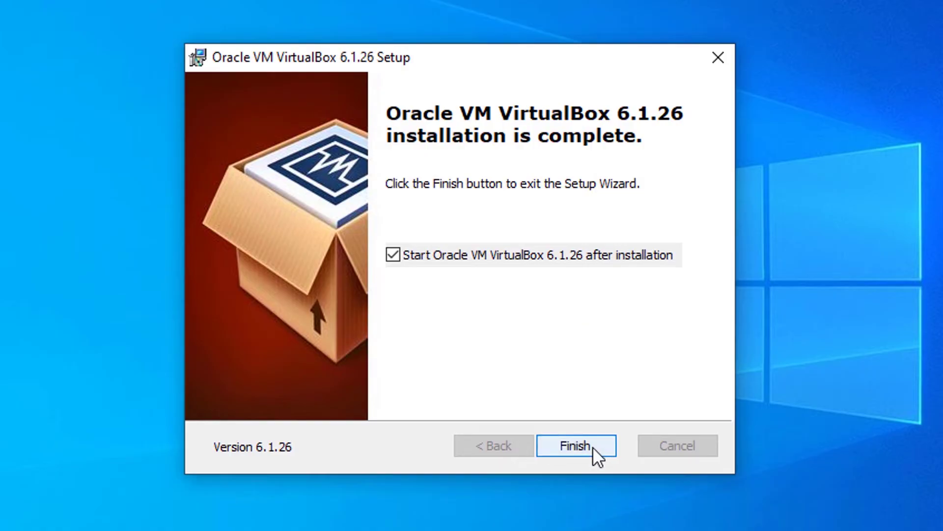
Finish setup with launch enabled and maximize the VirtualBox Manager window
{"action": "left_click", "coordinate": [577, 445]}
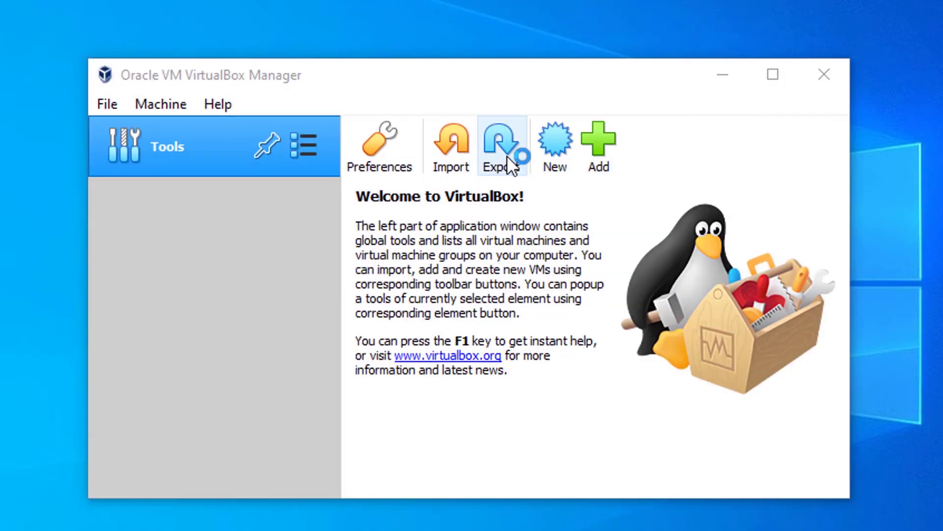
{"action": "left_click", "coordinate": [772, 74]}
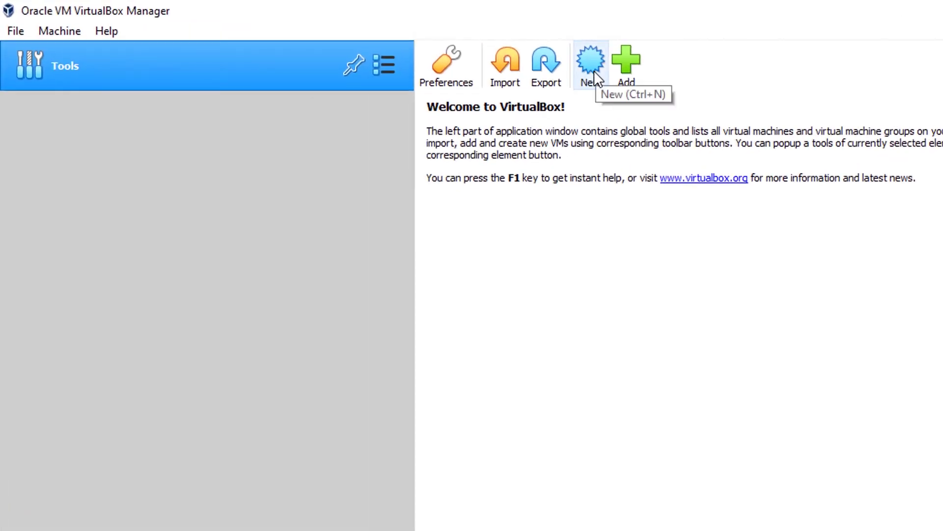
Name the new machine 'ubuntu' with type Linux and version Ubuntu (64-bit)
{"action": "left_click", "coordinate": [594, 70]}
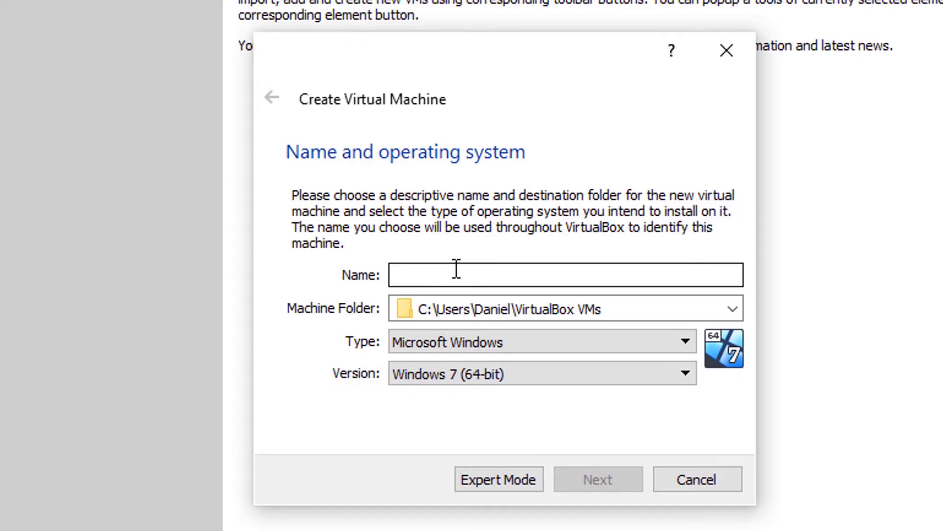
{"action": "type", "text": "ubun"}
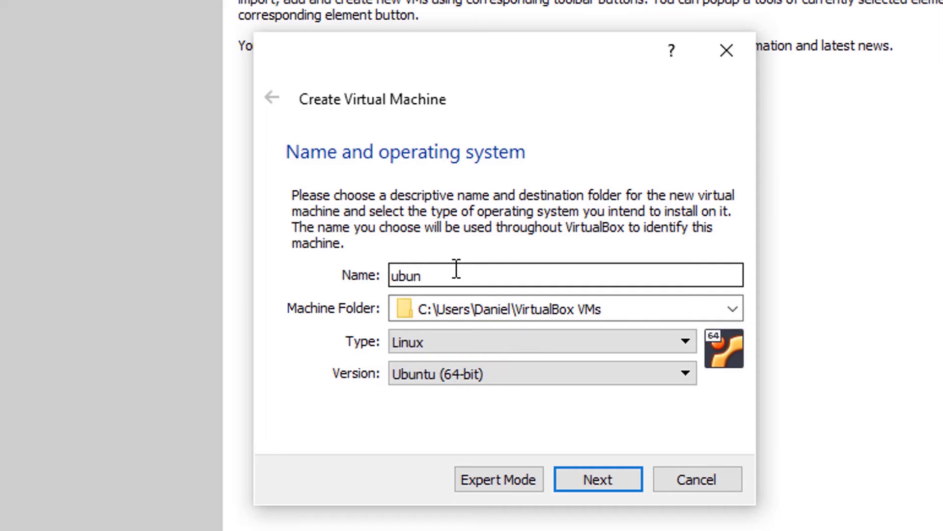
{"action": "type", "text": "tu"}
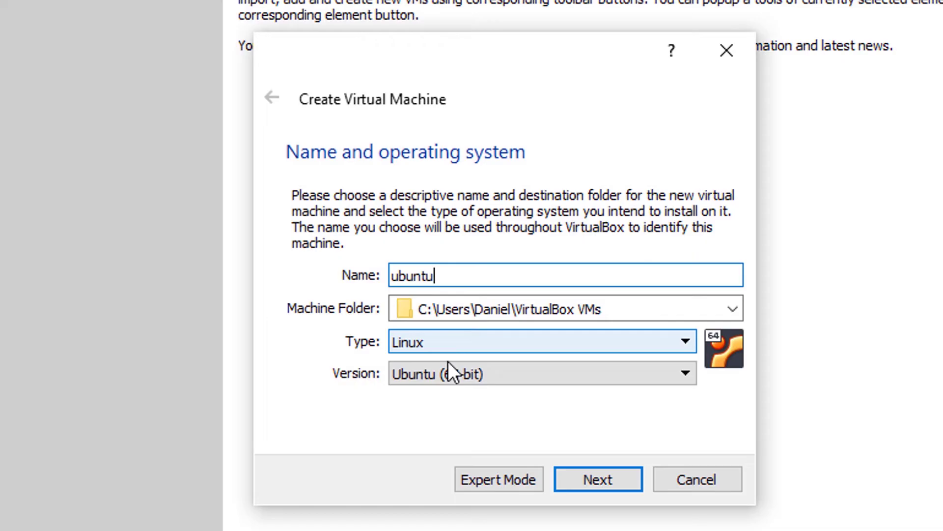
{"action": "left_click", "coordinate": [426, 372]}
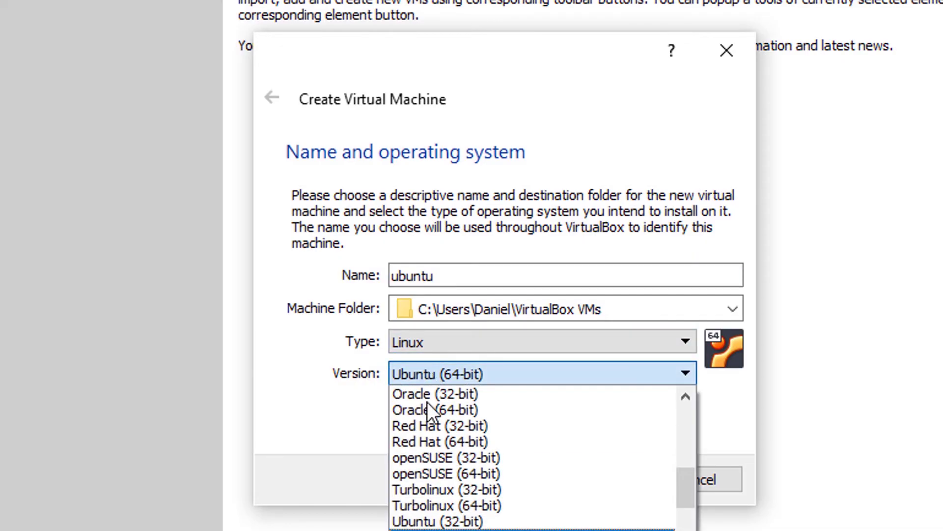
{"action": "left_click", "coordinate": [282, 449]}
{"action": "left_click", "coordinate": [449, 347]}
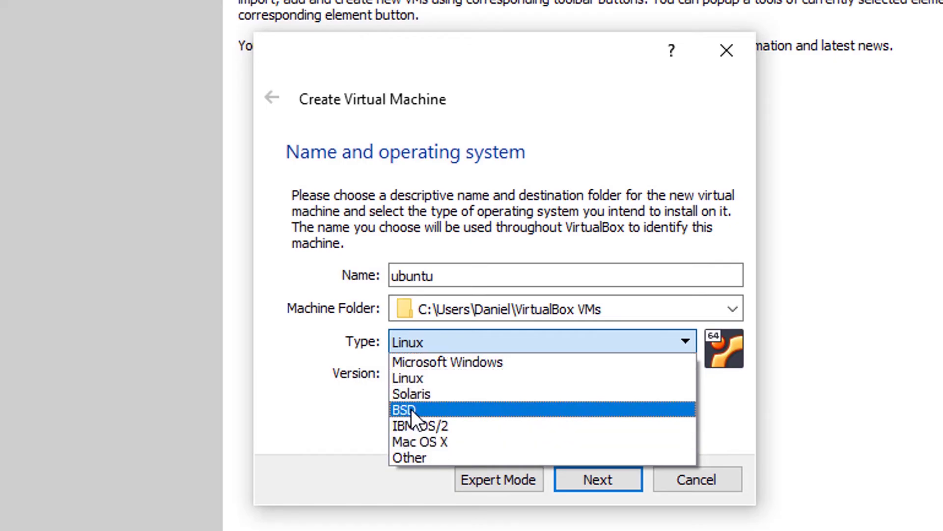
{"action": "left_click", "coordinate": [353, 418]}
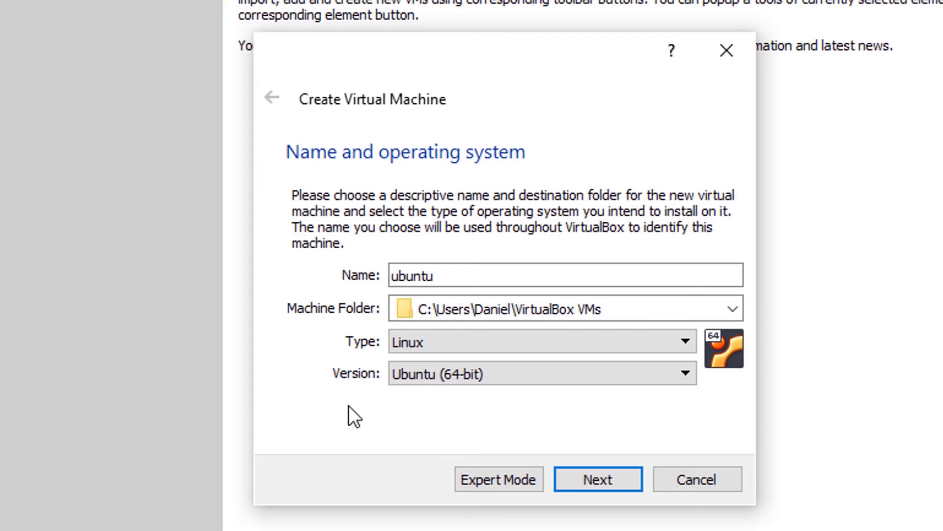
Move on to the Memory size page, which recommends 1024 MB
{"action": "left_click", "coordinate": [586, 479]}
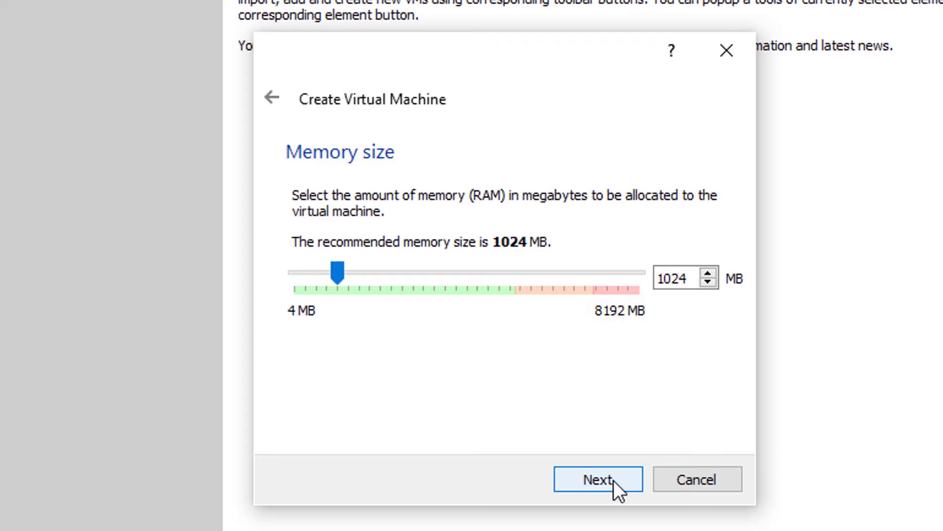